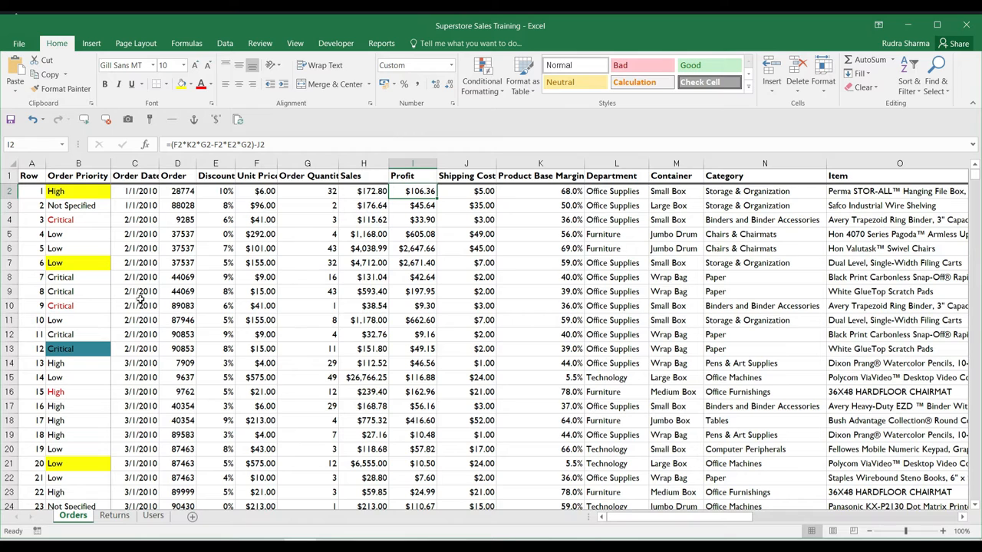
# Turn on filtering for the header row of the Orders sheet.
pyautogui.click(178, 176)
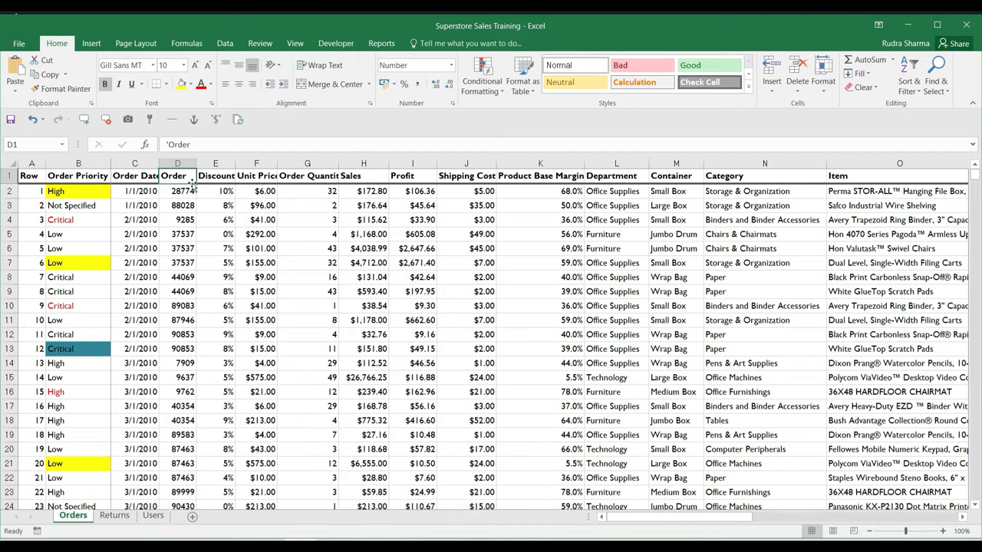
pyautogui.click(225, 44)
pyautogui.click(420, 80)
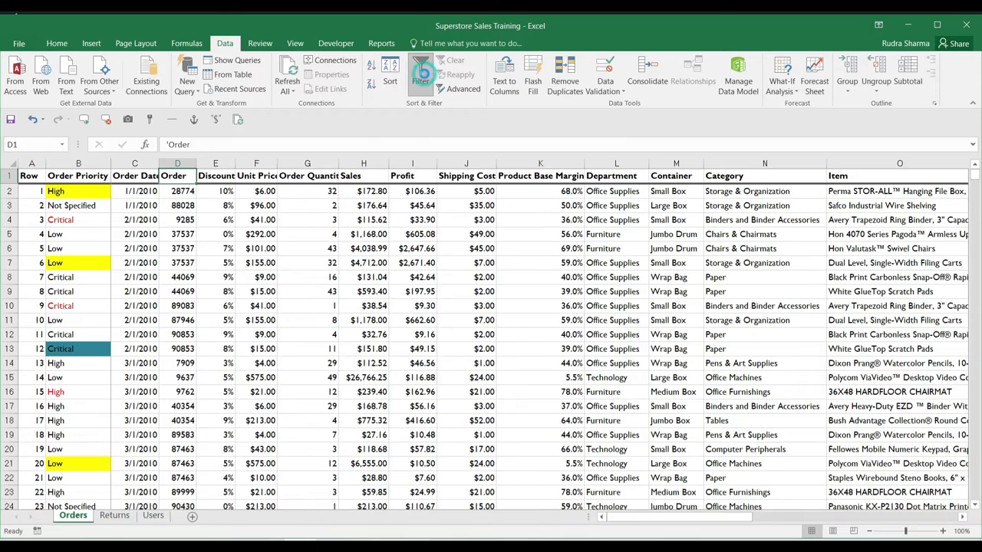
pyautogui.hscroll(5, 558, 321)
pyautogui.click(611, 520)
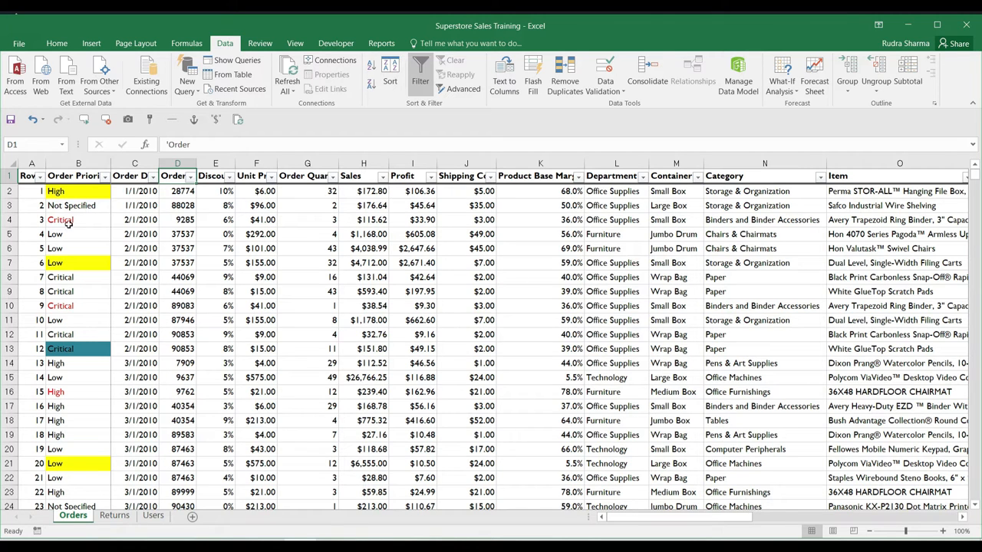
# Examine the sort, color and value filter options offered for the Order Priority column.
pyautogui.click(83, 176)
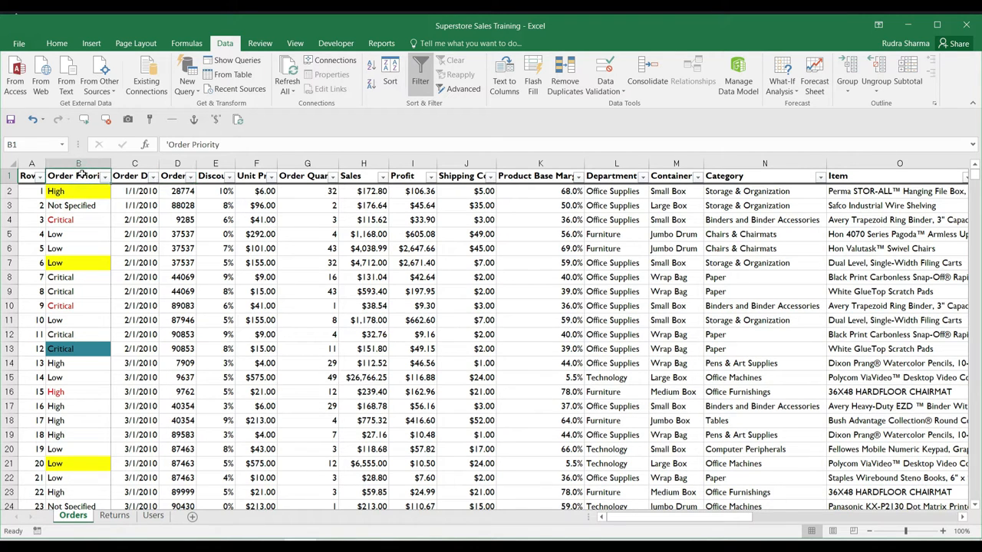
pyautogui.click(104, 177)
pyautogui.moveTo(66, 267)
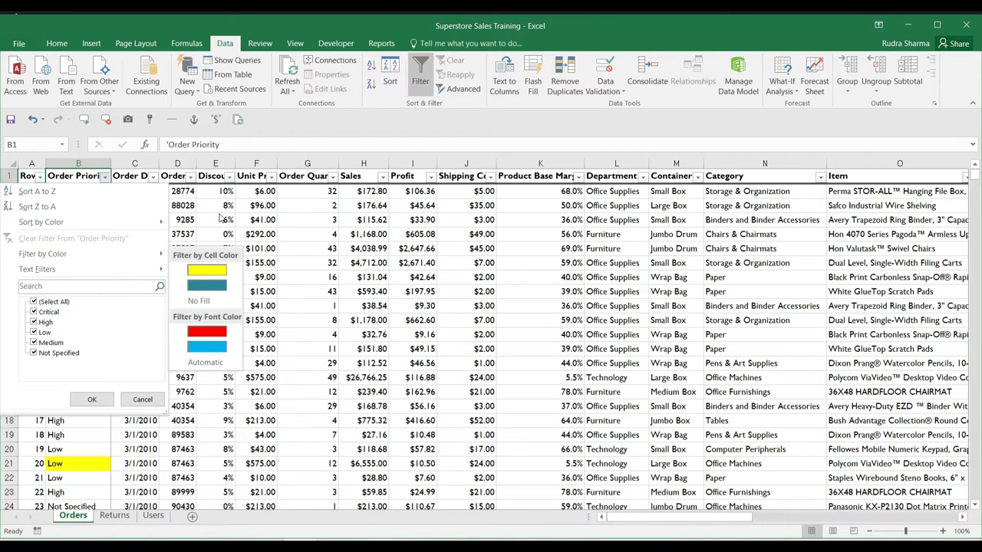
pyautogui.click(91, 399)
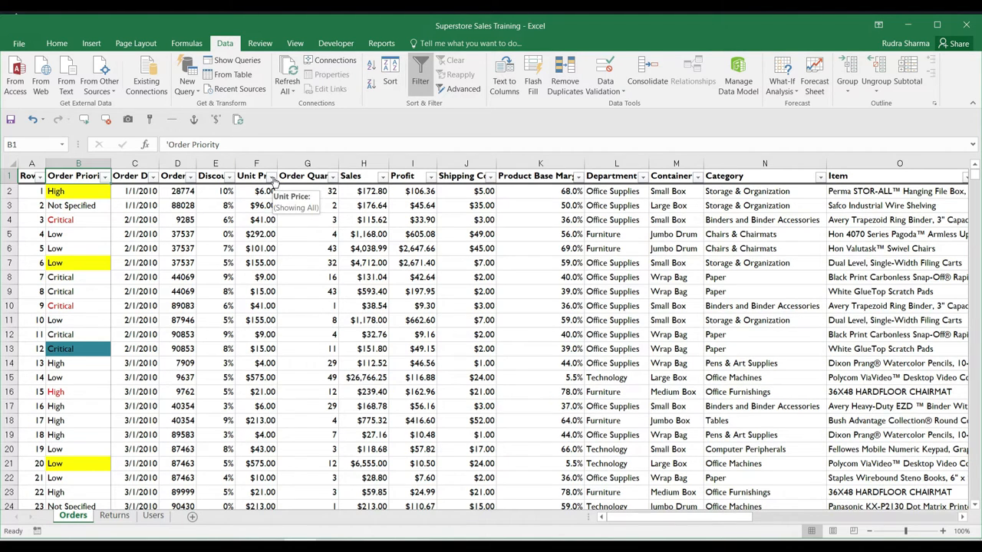
# Filter the Unit Price column to show only rows where the price equals $6.00.
pyautogui.click(272, 178)
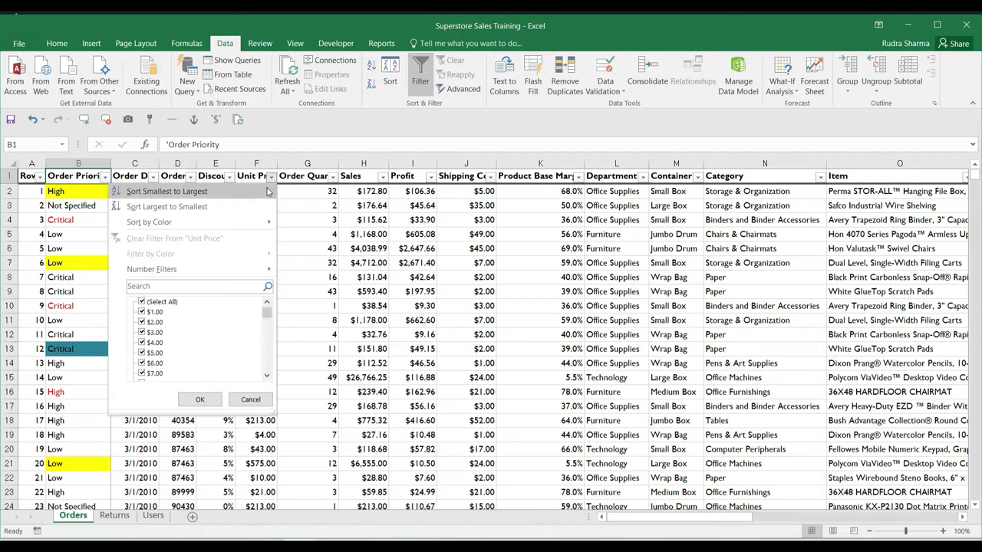
pyautogui.moveTo(190, 271)
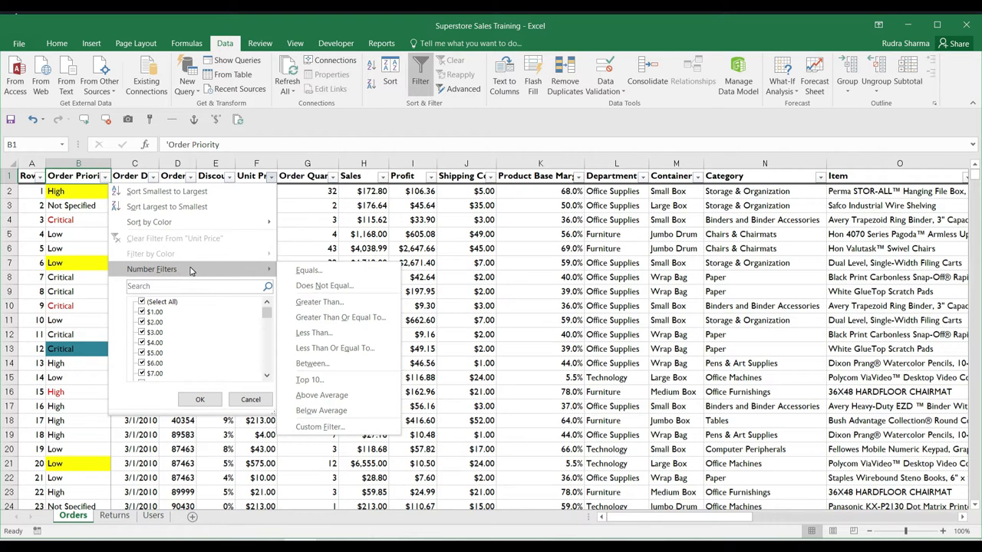
pyautogui.click(307, 271)
pyautogui.click(623, 263)
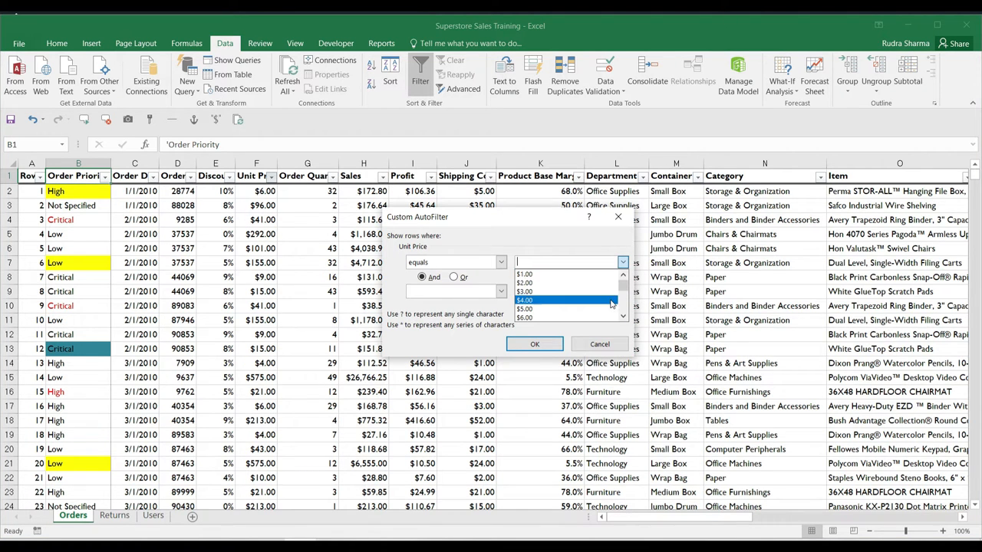
pyautogui.click(549, 317)
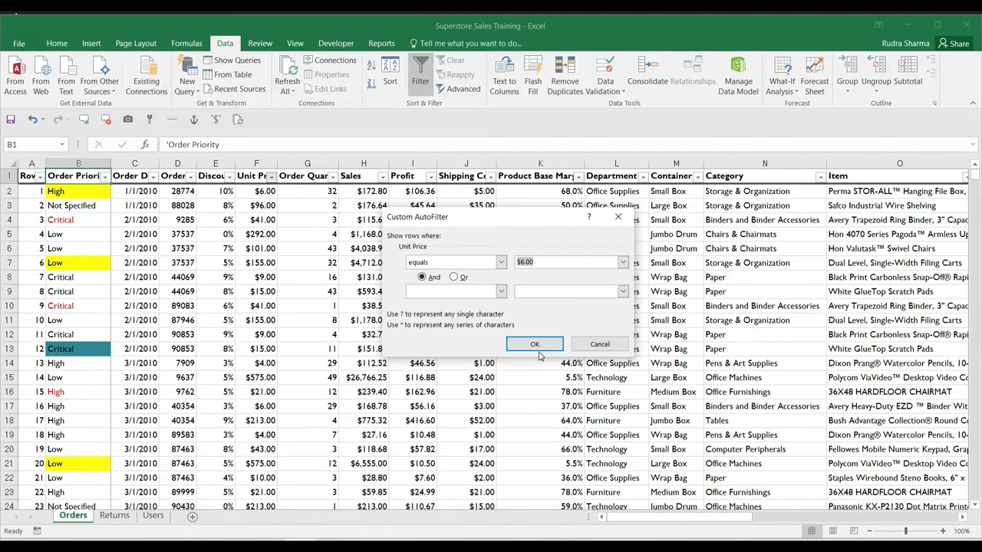
pyautogui.click(535, 345)
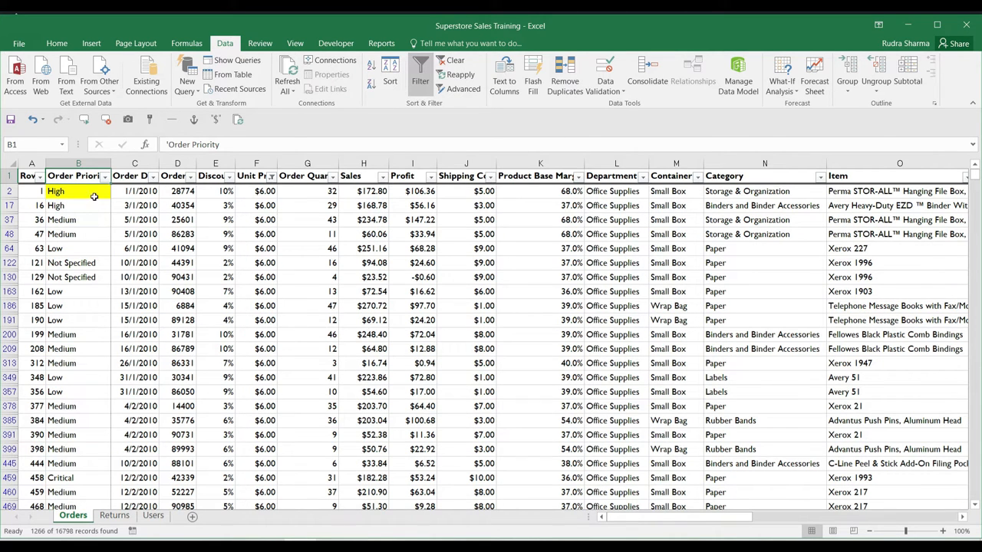
# Change the Unit Price filter to show rows where the price does not equal $5.00.
pyautogui.click(272, 176)
pyautogui.moveTo(254, 270)
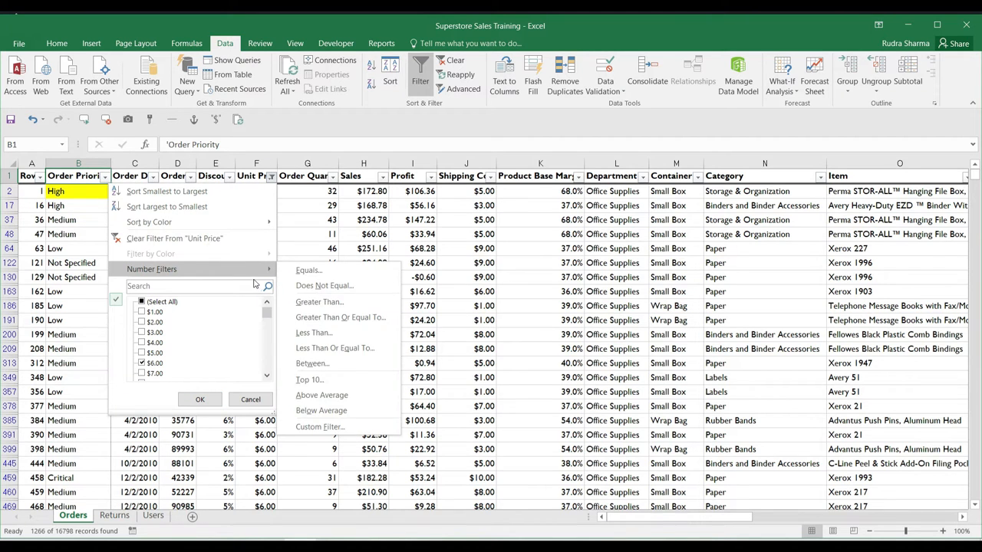
pyautogui.click(335, 286)
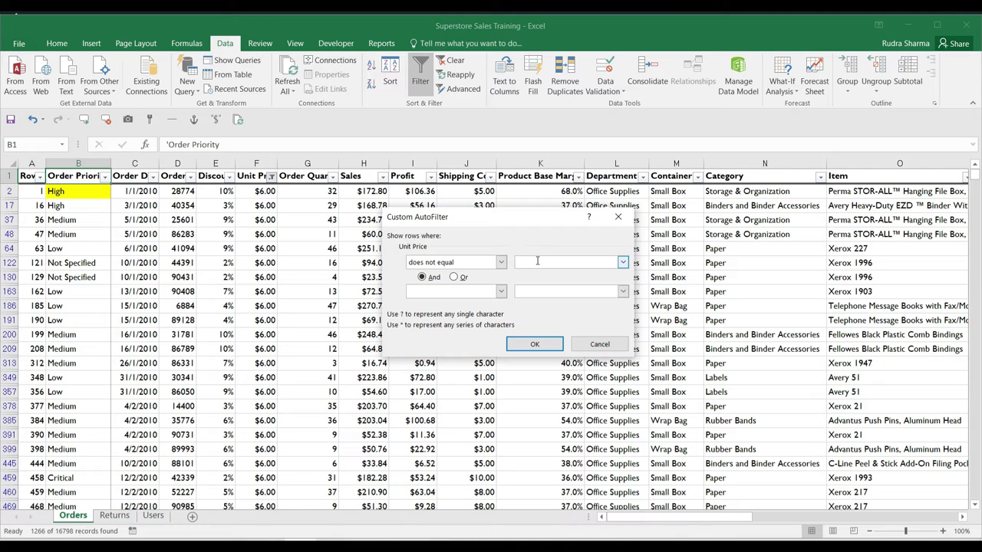
pyautogui.click(623, 263)
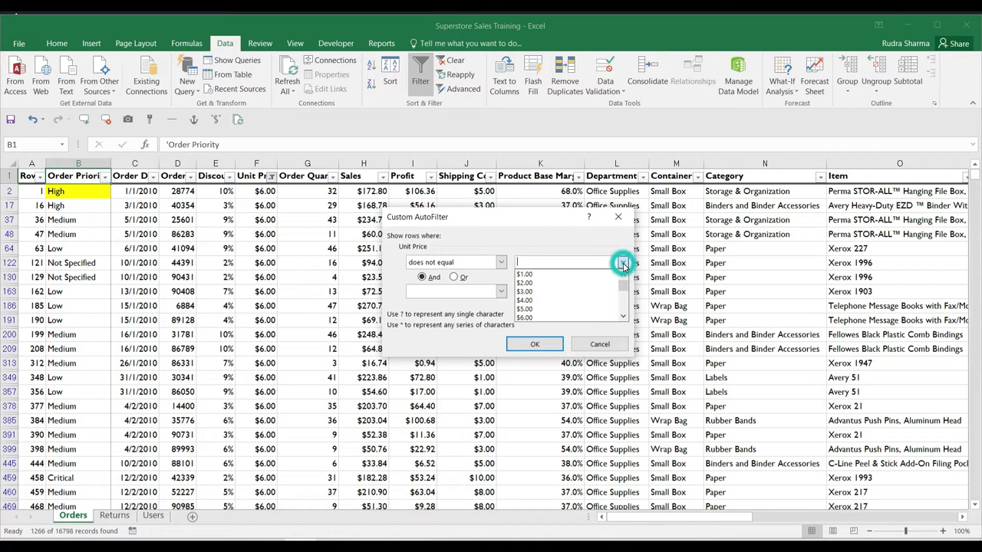
pyautogui.click(558, 310)
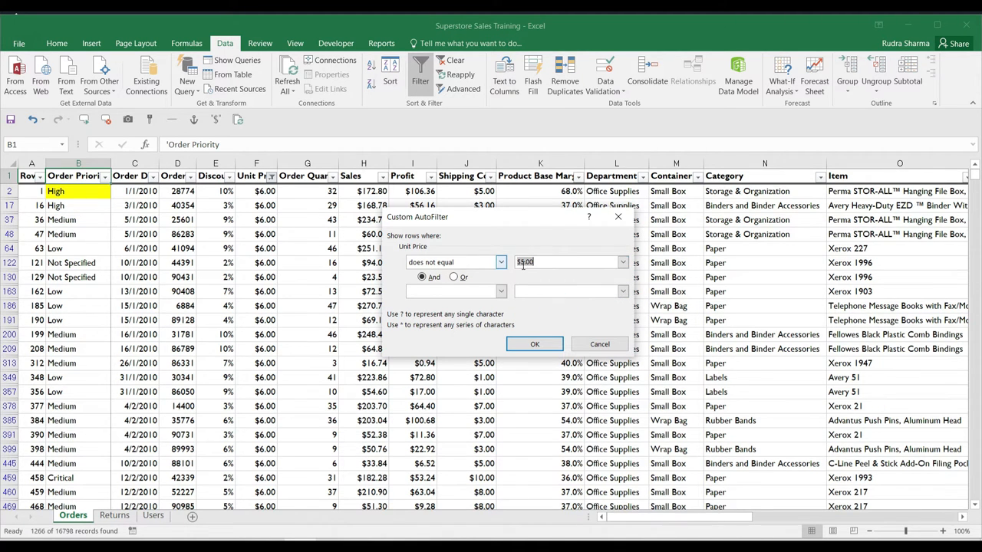
pyautogui.press('Return')
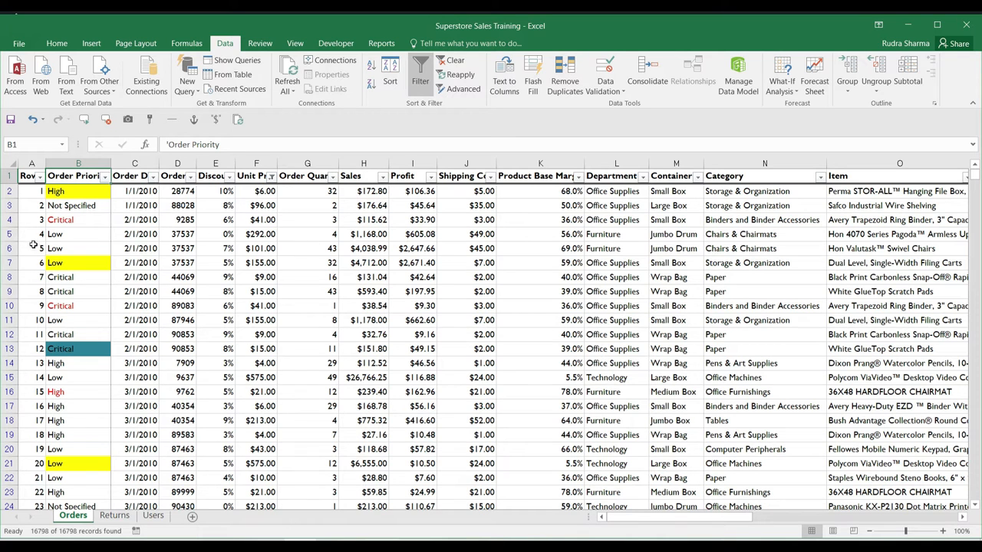
# Change the Unit Price filter to show rows where the price is greater than 100.
pyautogui.click(271, 176)
pyautogui.click(334, 306)
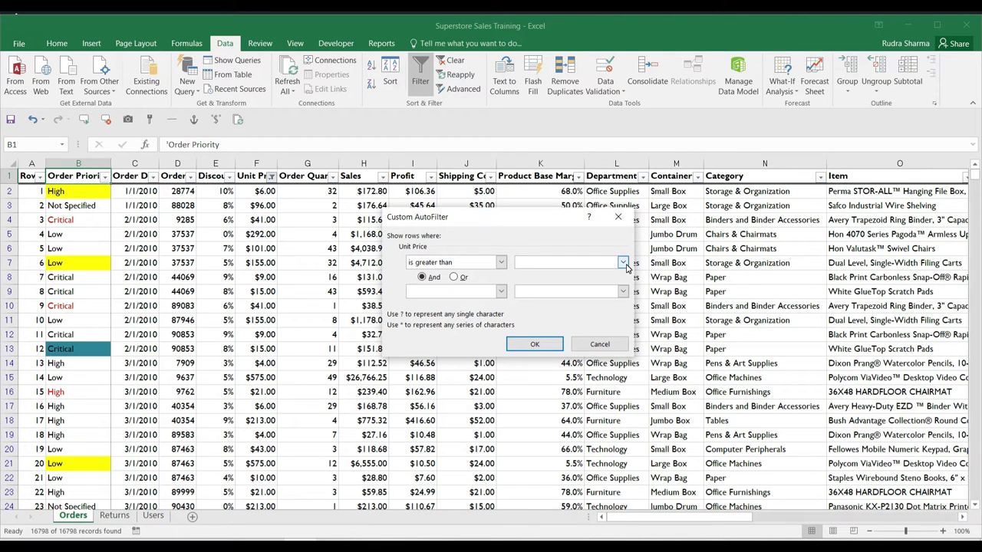
pyautogui.write('100')
pyautogui.click(535, 345)
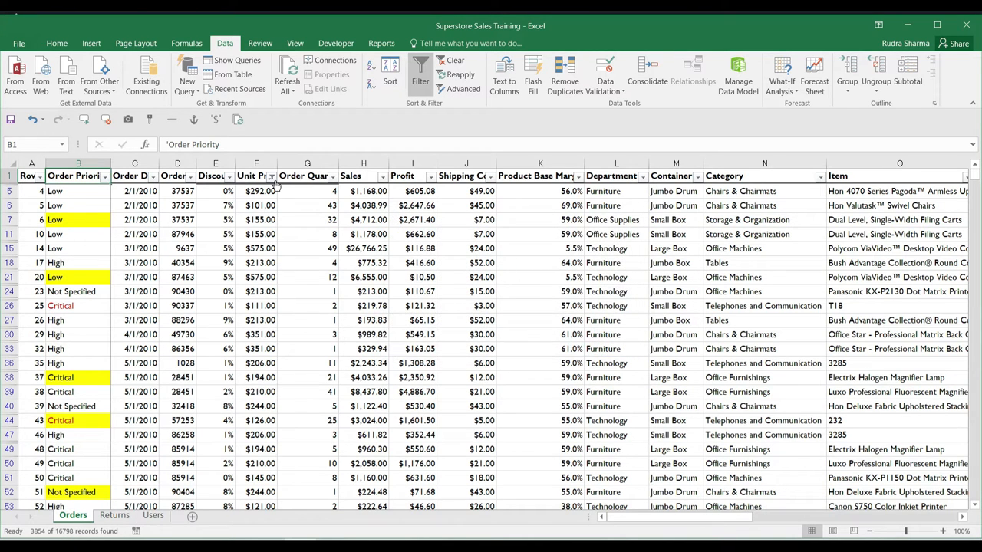
# Change the Unit Price filter to show rows where the price is greater than or equal to 100.
pyautogui.click(270, 177)
pyautogui.moveTo(230, 269)
pyautogui.click(330, 317)
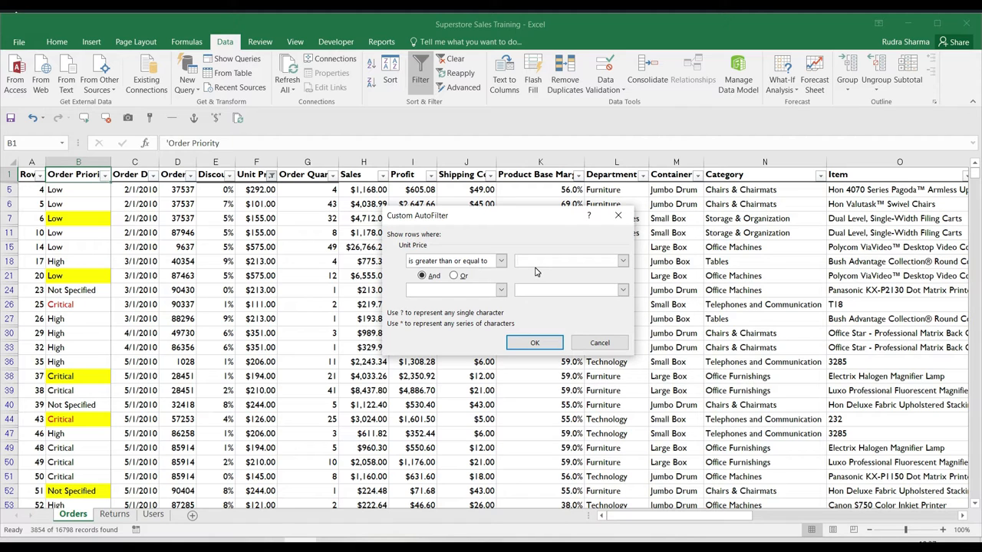
pyautogui.write('100')
pyautogui.click(535, 343)
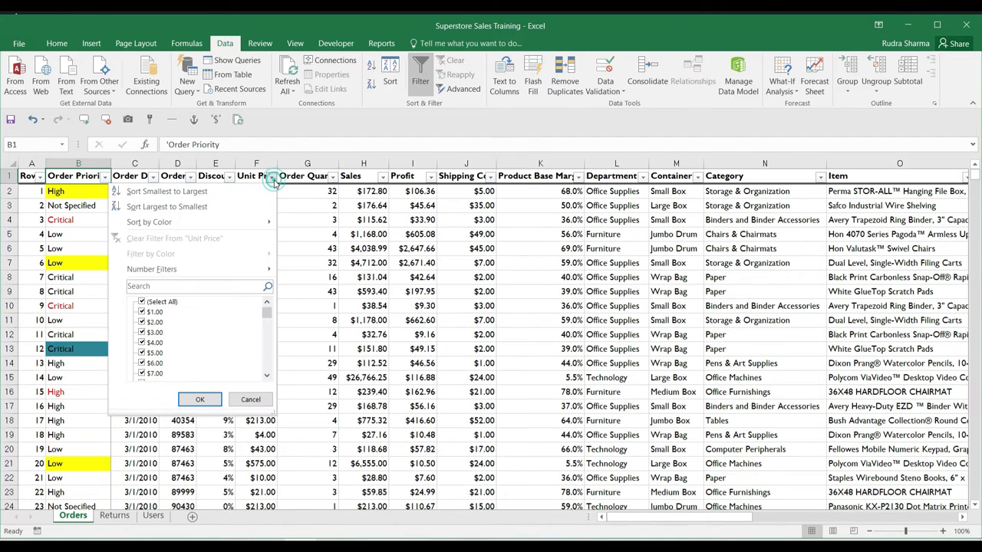
# Filter the Unit Price column with an "is less than" condition.
pyautogui.moveTo(193, 269)
pyautogui.click(325, 331)
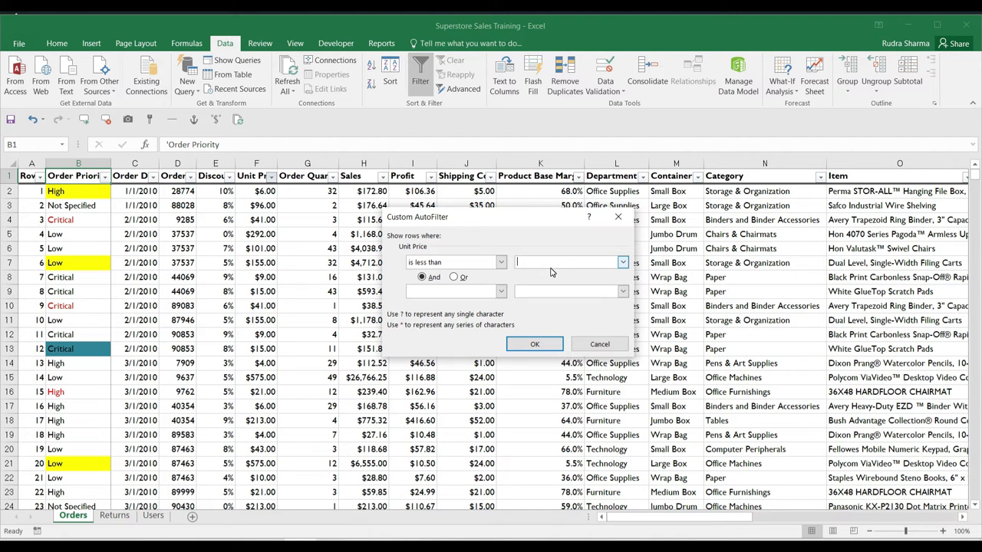
pyautogui.click(535, 345)
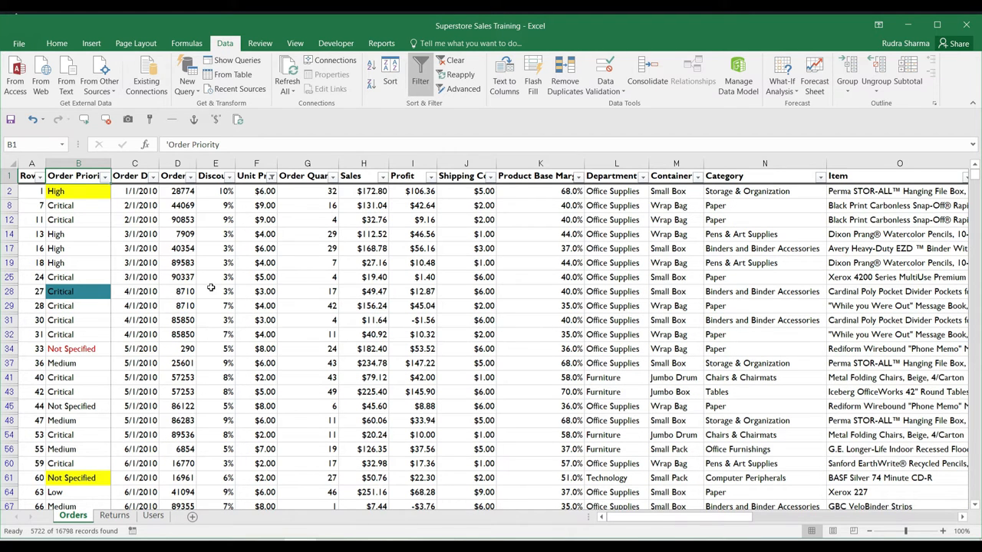
# Change the Unit Price filter to show rows where the price is less than or equal to 10.
pyautogui.click(271, 177)
pyautogui.moveTo(191, 270)
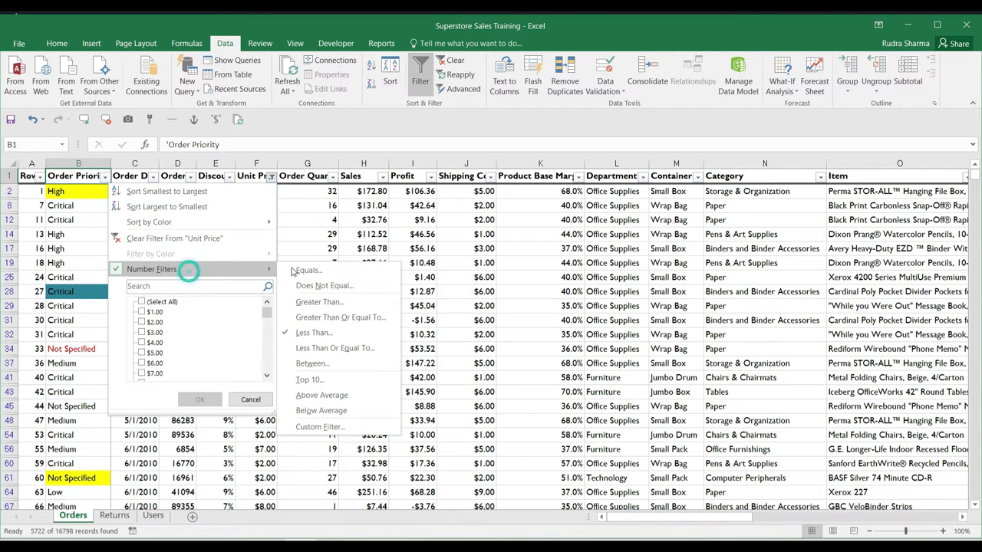
pyautogui.click(316, 351)
pyautogui.write('10')
pyautogui.click(529, 344)
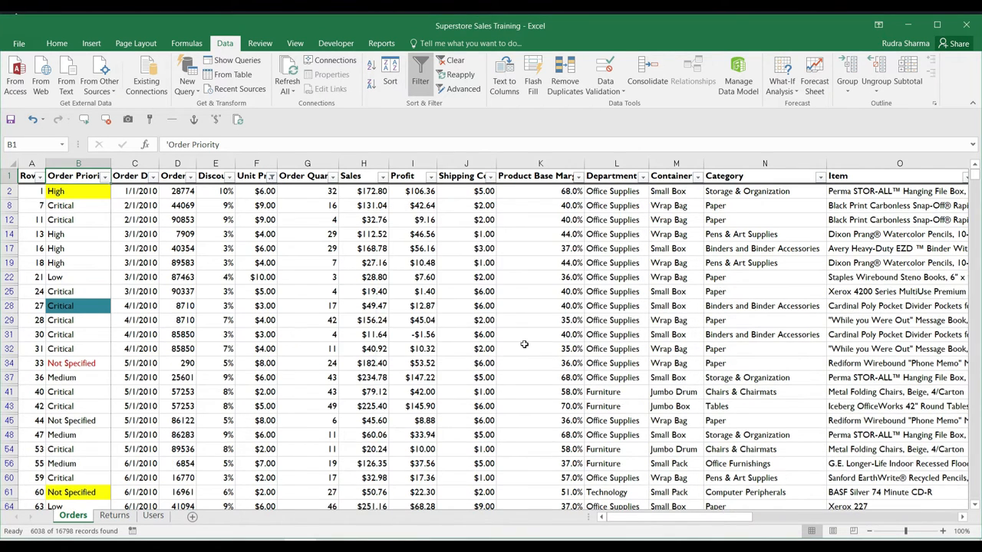
# Filter the Unit Price column to show prices between 50 and 100, including both limits.
pyautogui.click(271, 178)
pyautogui.moveTo(189, 266)
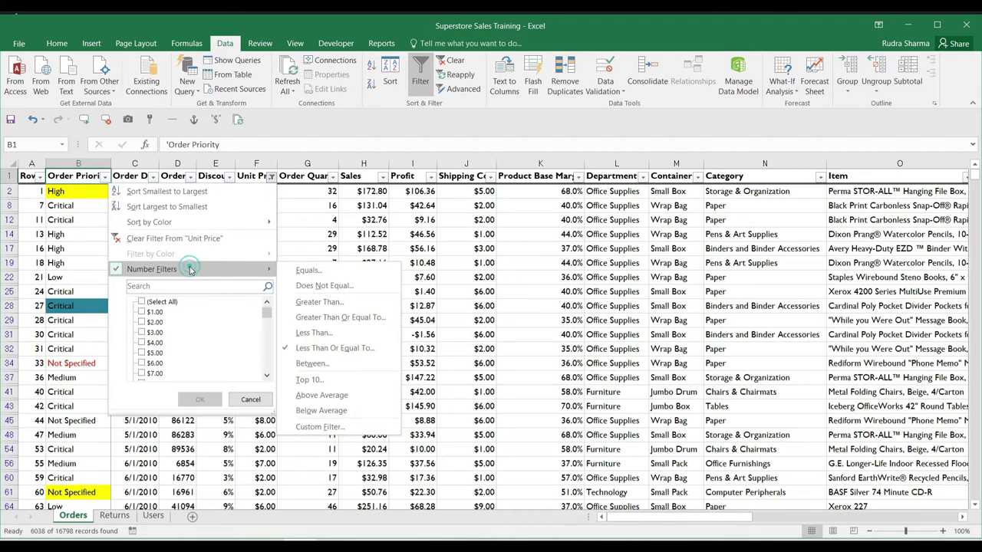
pyautogui.click(322, 365)
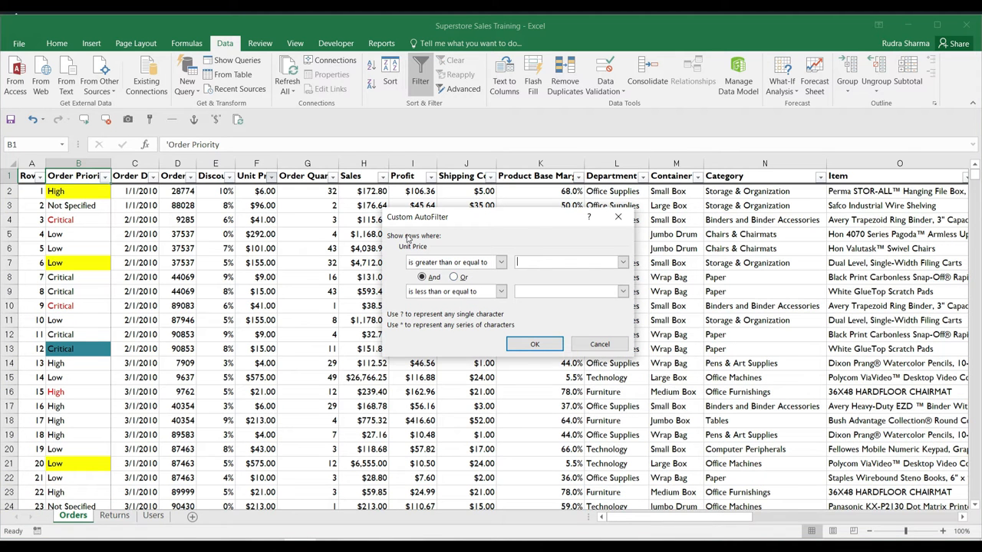
pyautogui.click(522, 264)
pyautogui.click(529, 291)
pyautogui.write('100')
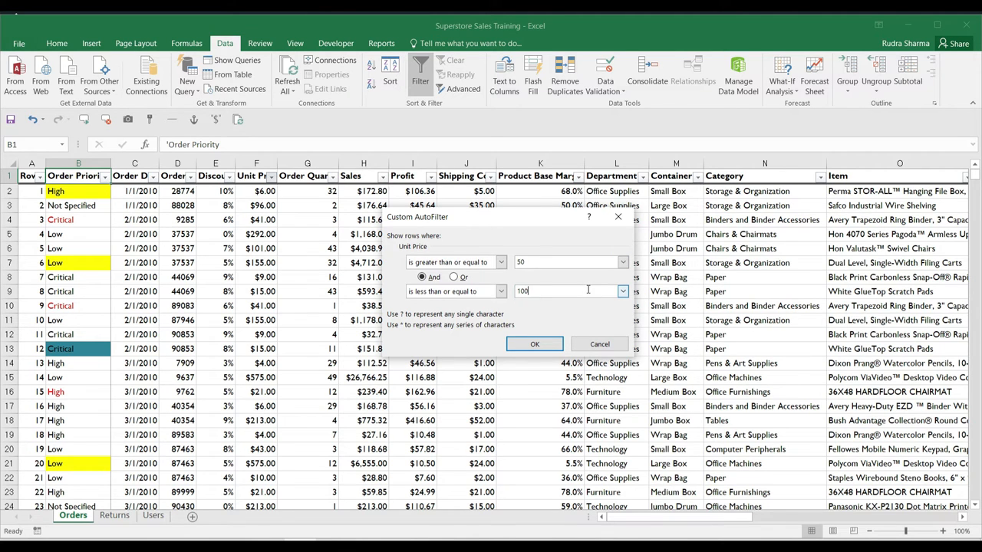
pyautogui.click(533, 346)
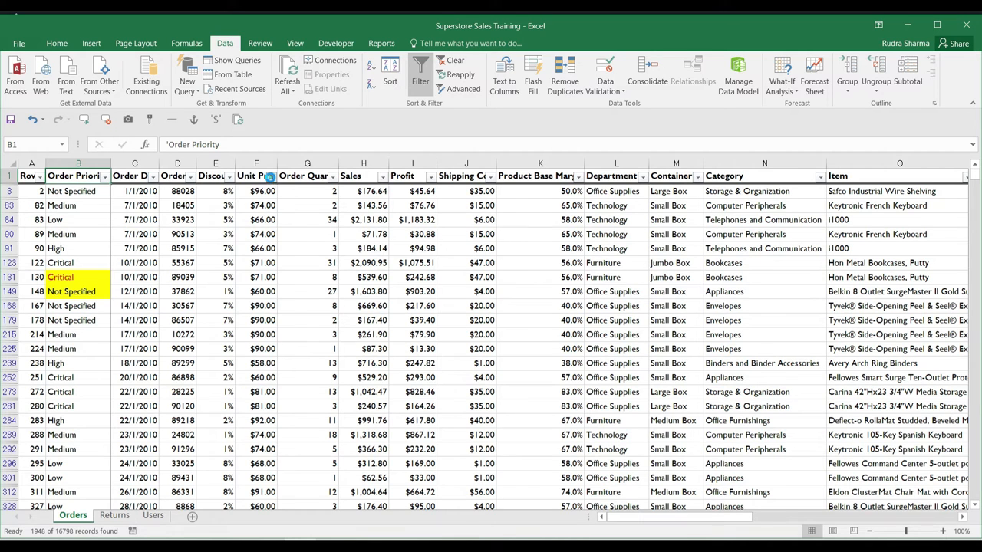
# Clear the Unit Price filter and filter the Order Quantity column to its top 10 items.
pyautogui.click(270, 177)
pyautogui.moveTo(270, 270)
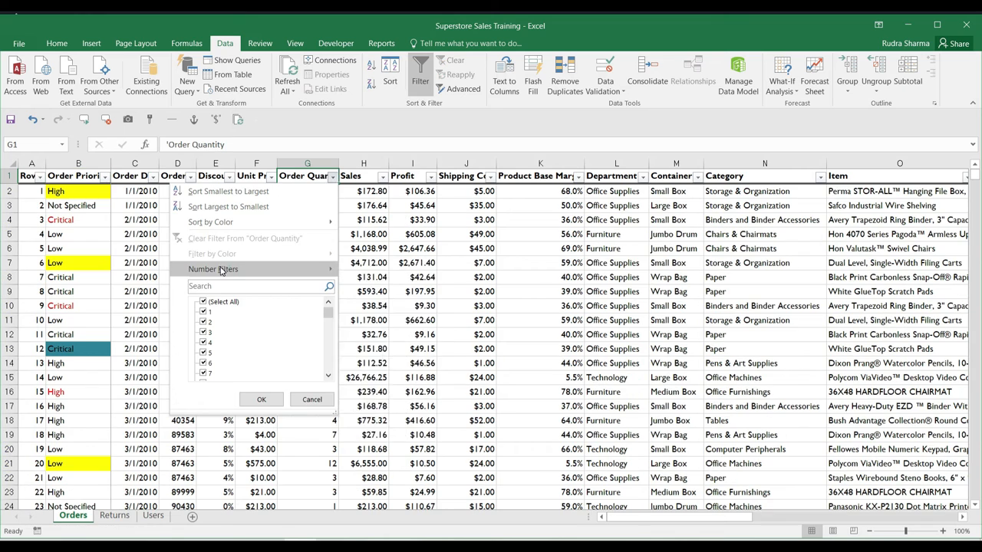
pyautogui.moveTo(220, 269)
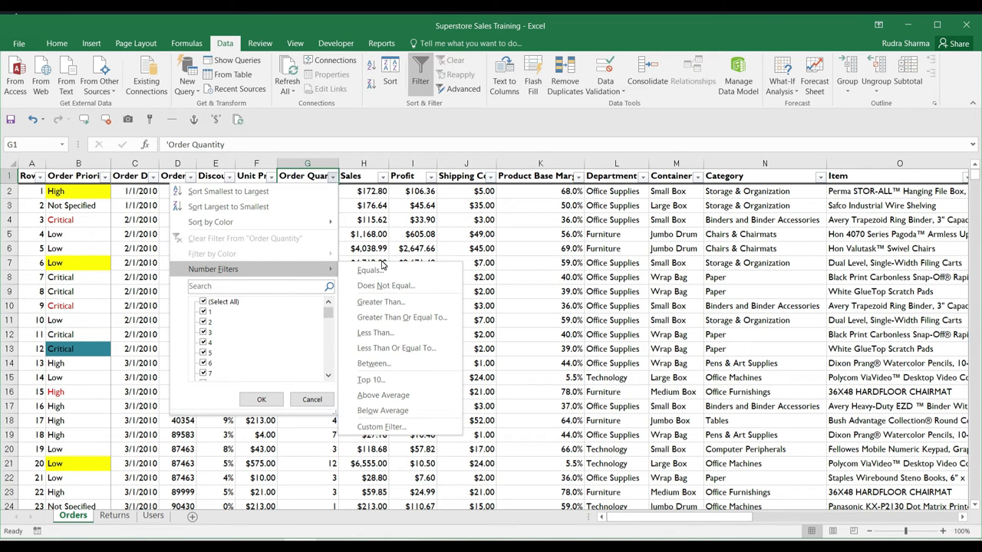
pyautogui.click(370, 379)
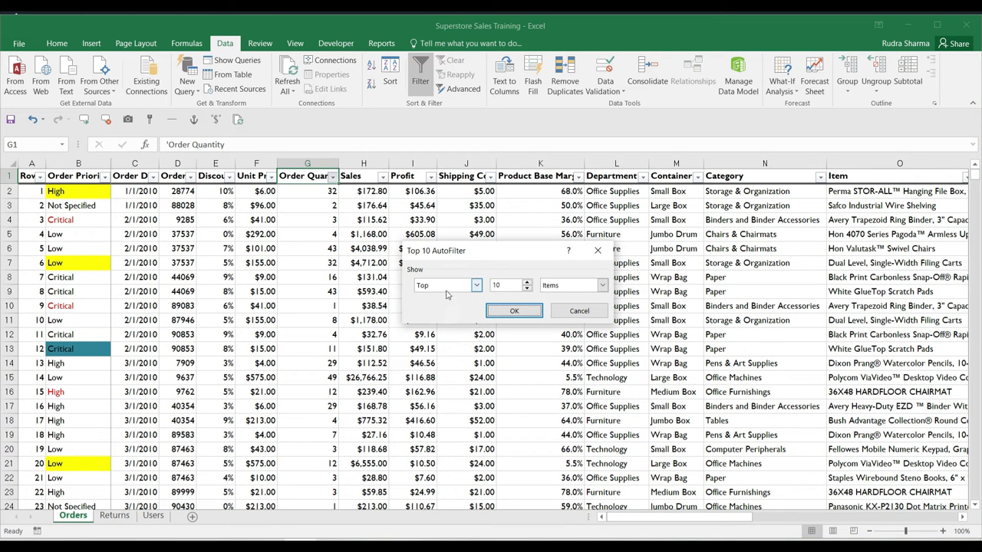
pyautogui.click(512, 310)
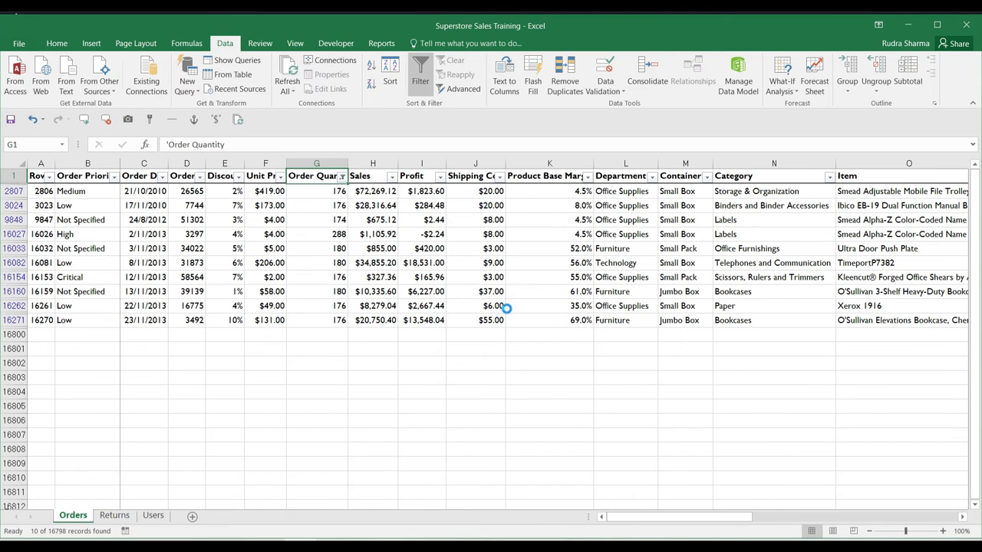
# Change the Order Quantity filter to show only rows with above-average quantities.
pyautogui.click(341, 177)
pyautogui.moveTo(230, 269)
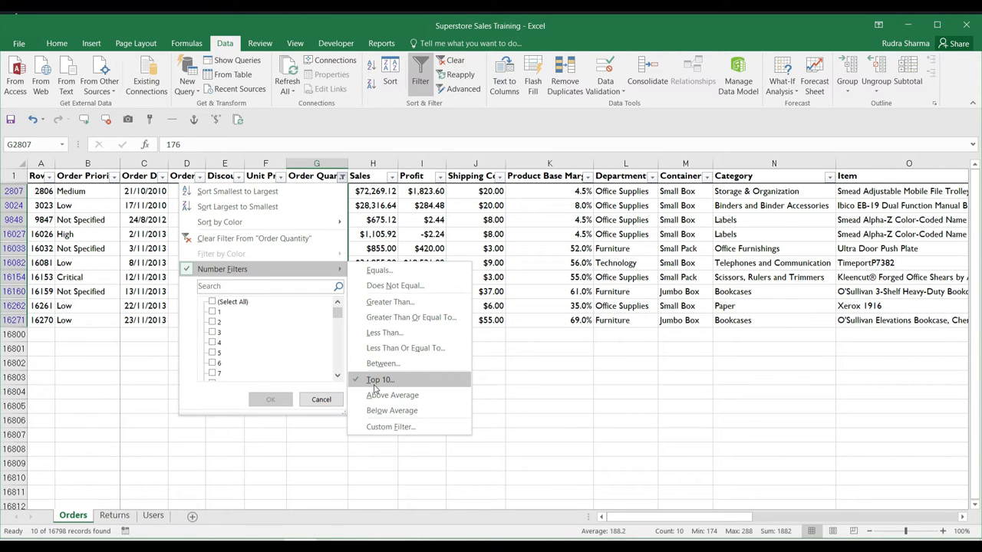
pyautogui.click(393, 402)
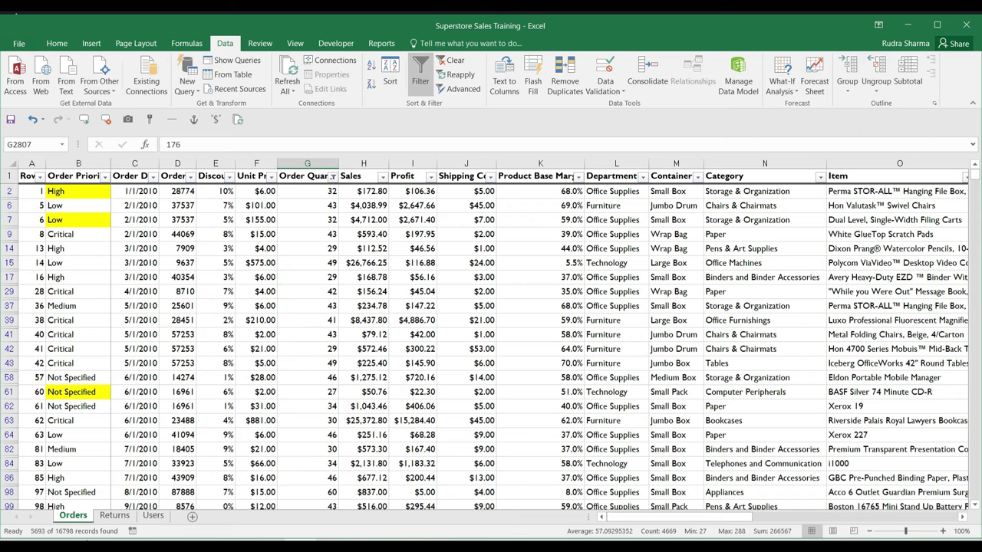
# Clear the Order Quantity filter and select all of the column's values from G2 down to check their average.
pyautogui.click(332, 177)
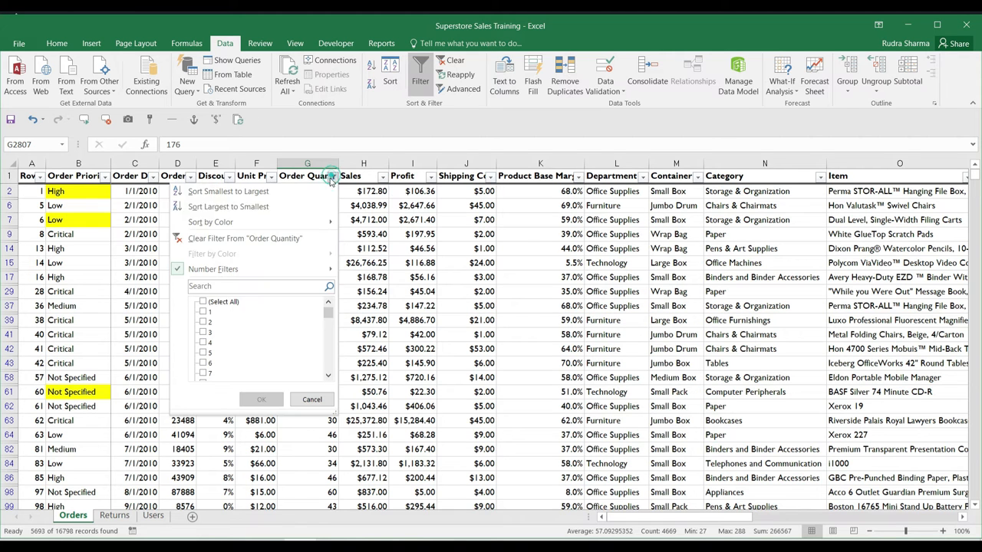
pyautogui.click(231, 239)
pyautogui.click(329, 191)
pyautogui.hotkey('ctrl', 'shift', 'Down')
pyautogui.hotkey('ctrl', 'Up')
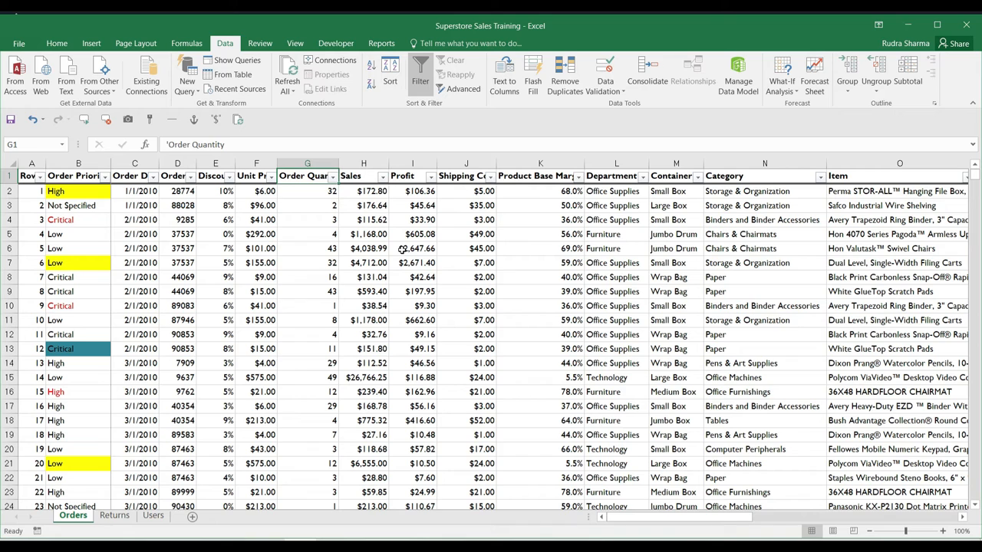
pyautogui.press('Down')
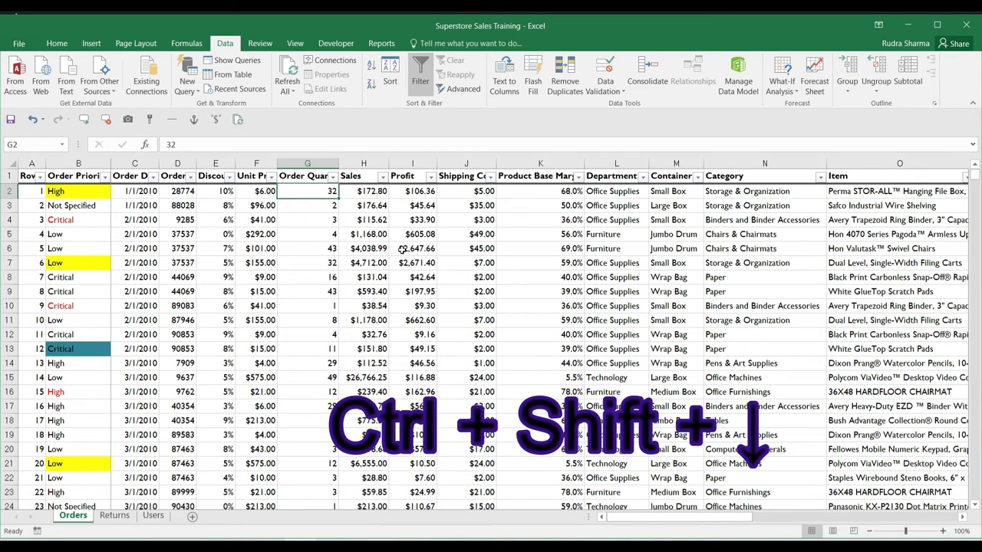
pyautogui.hotkey('ctrl', 'shift', 'Down')
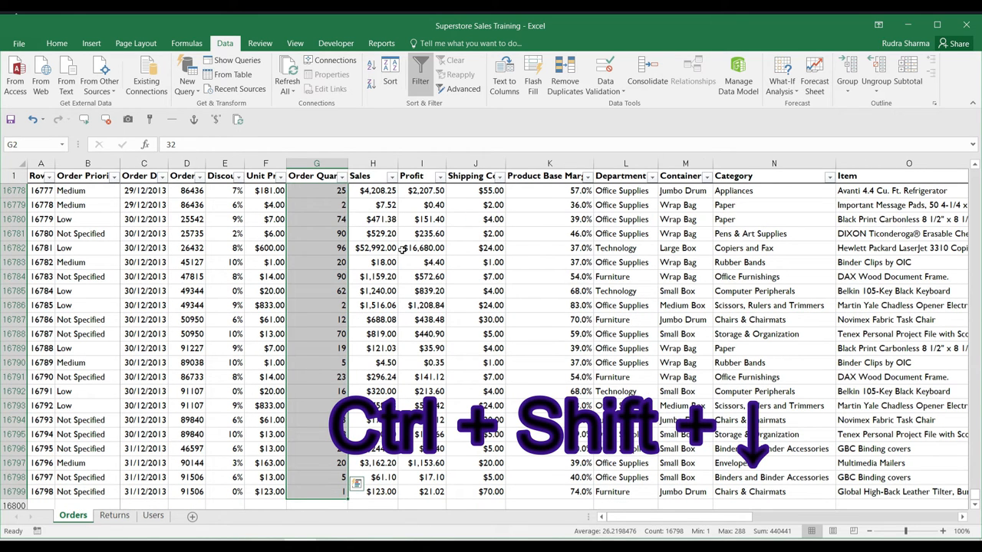
pyautogui.scroll(-2, 395, 506)
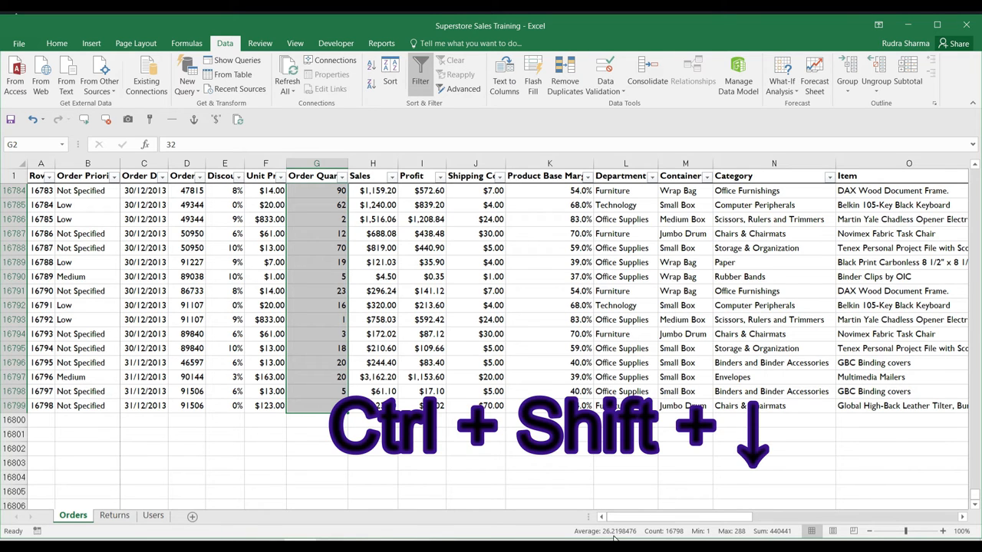
# Filter the Order Quantity column to show only rows with below-average quantities.
pyautogui.click(296, 246)
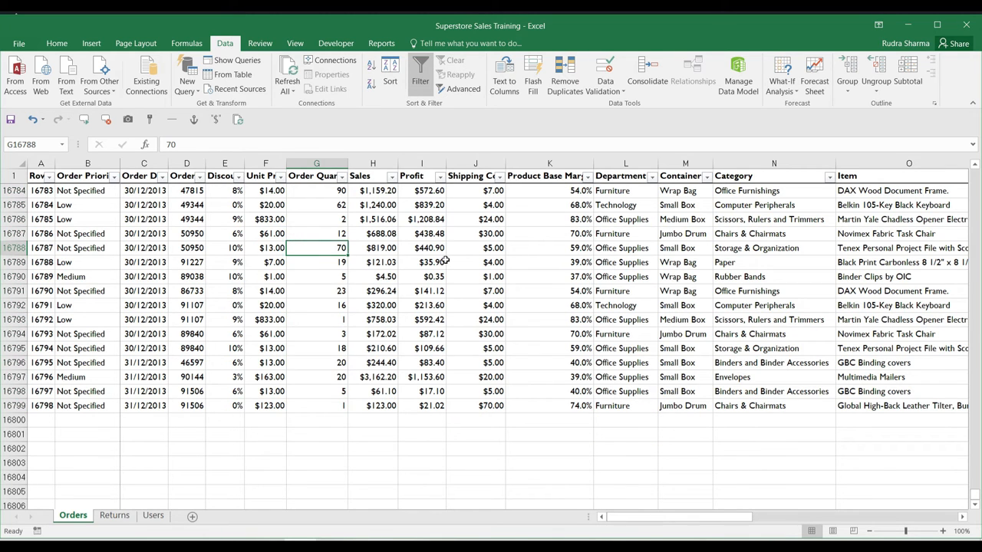
pyautogui.hotkey('ctrl', 'Up')
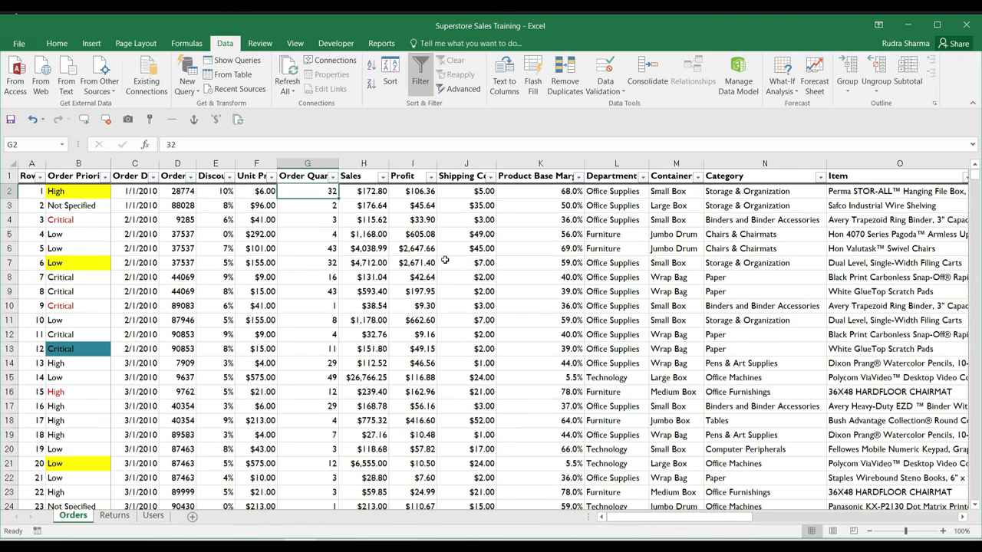
pyautogui.hotkey('alt', 'Down')
pyautogui.press('Up')
pyautogui.press('Right')
pyautogui.press('Down')
pyautogui.press('Down')
pyautogui.press('Down')
pyautogui.press('Down')
pyautogui.press('Down')
pyautogui.press('Down')
pyautogui.press('Down')
pyautogui.press('Down')
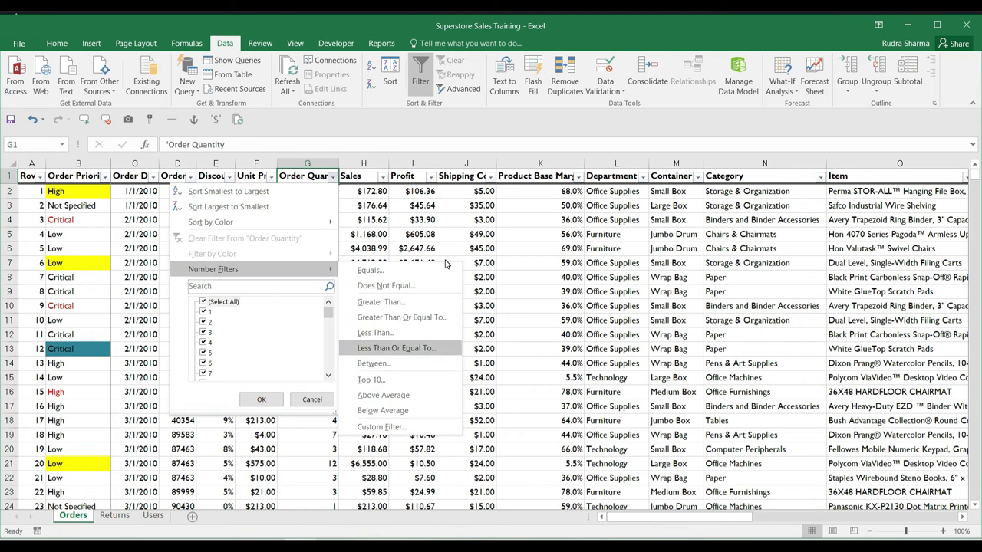
pyautogui.press('Return')
pyautogui.press('Down')
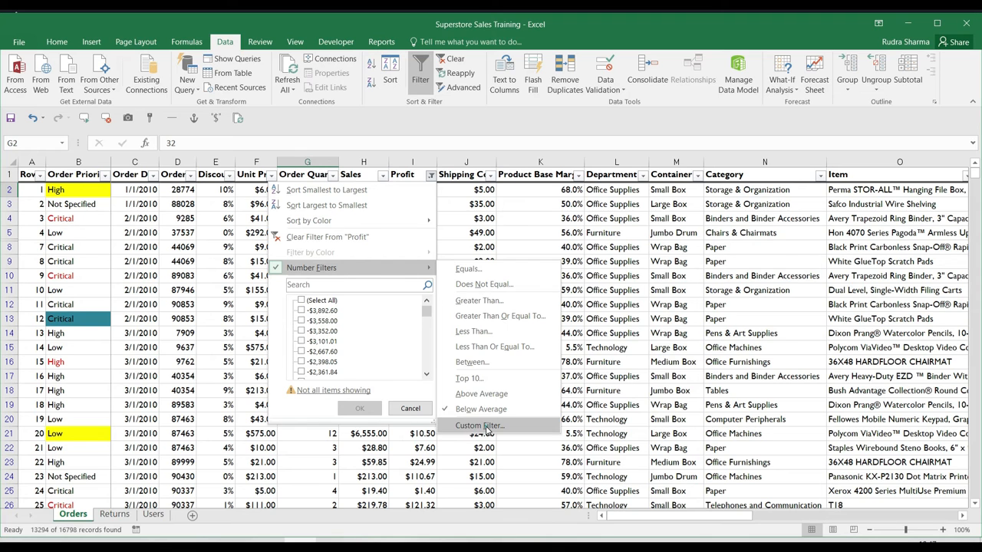
# Apply a custom filter to the Profit column with the conditions less than 50 And greater than 1000.
pyautogui.click(485, 428)
pyautogui.click(501, 261)
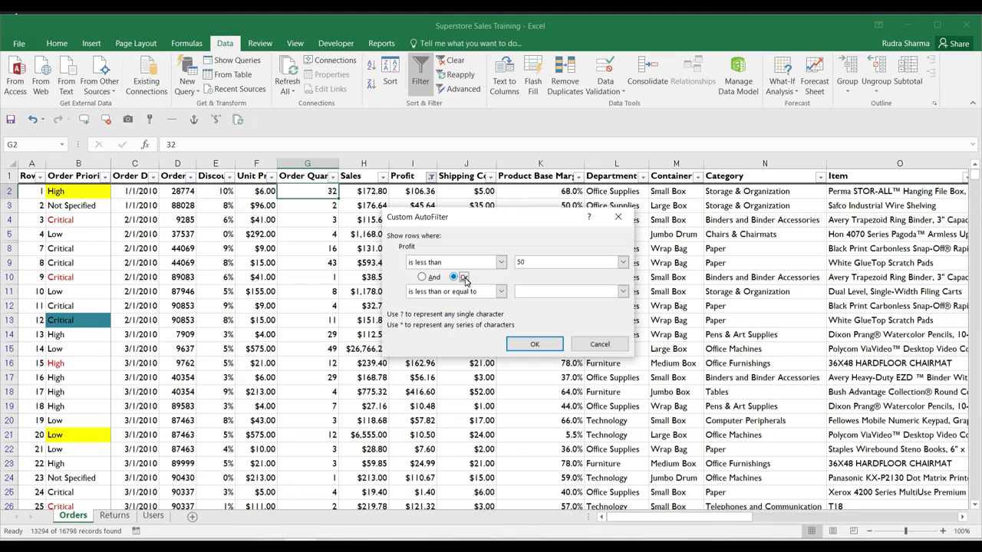
pyautogui.click(463, 278)
pyautogui.click(457, 297)
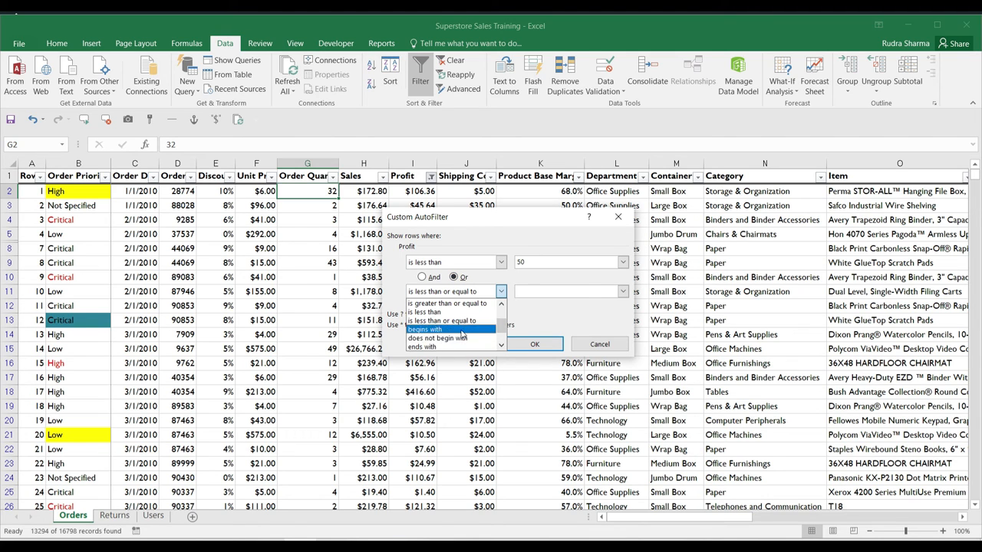
pyautogui.click(441, 337)
pyautogui.click(590, 291)
pyautogui.write('1000')
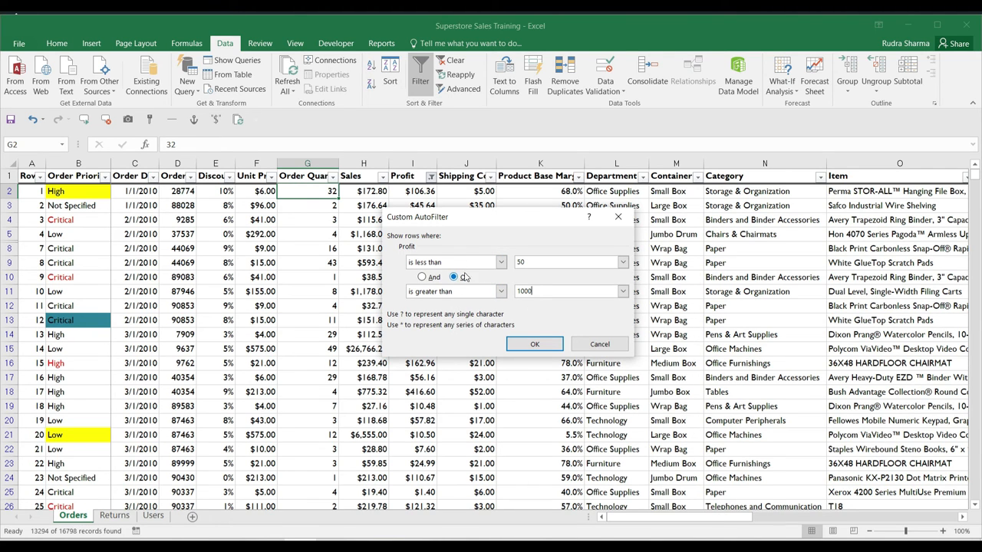
pyautogui.click(421, 277)
pyautogui.click(542, 345)
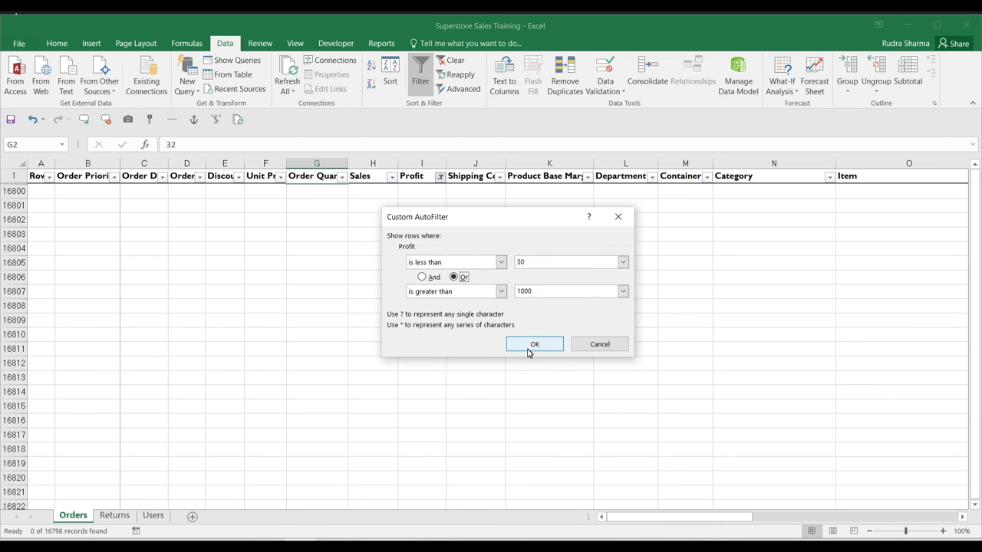
# Switch the custom Profit filter to less than 50 Or greater than 1000, and select the profit in I7.
pyautogui.click(534, 344)
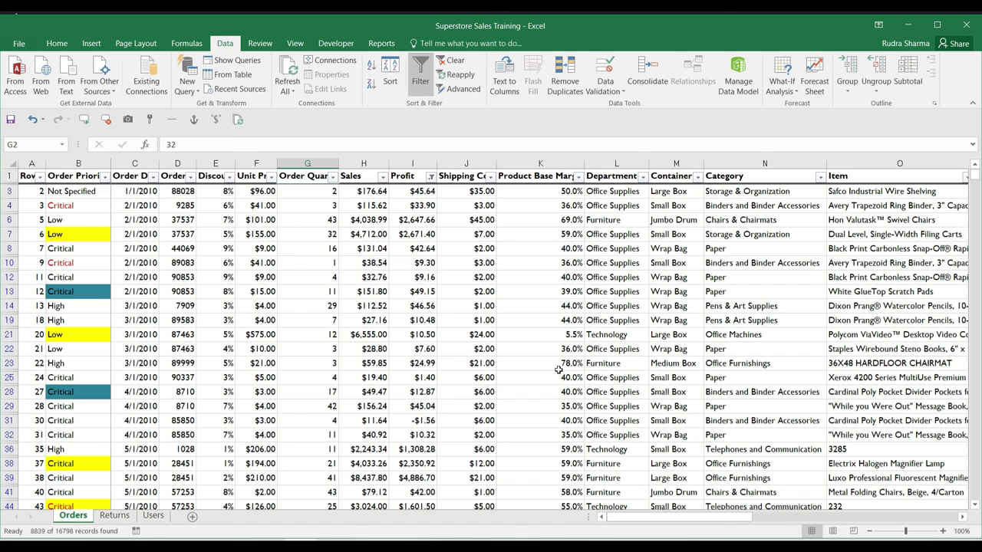
pyautogui.click(424, 234)
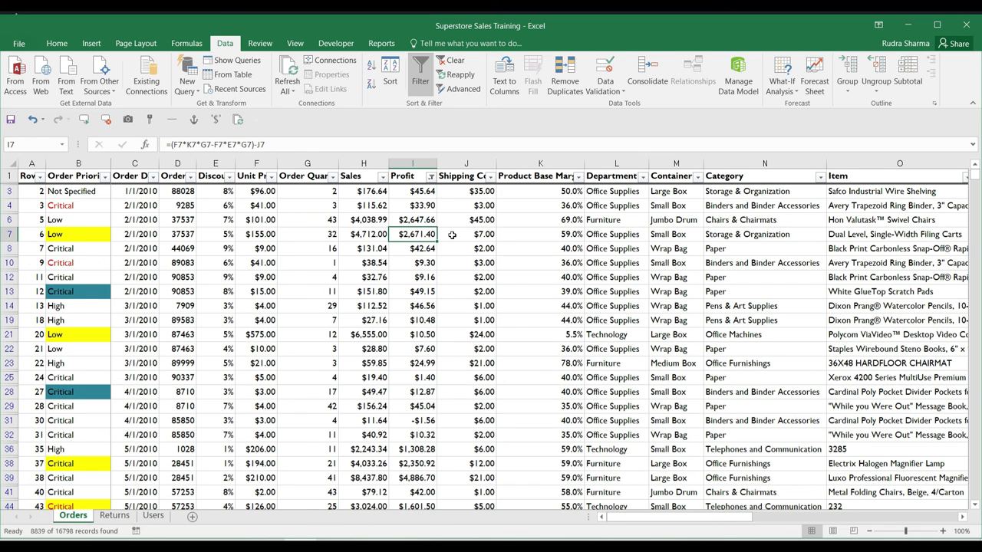